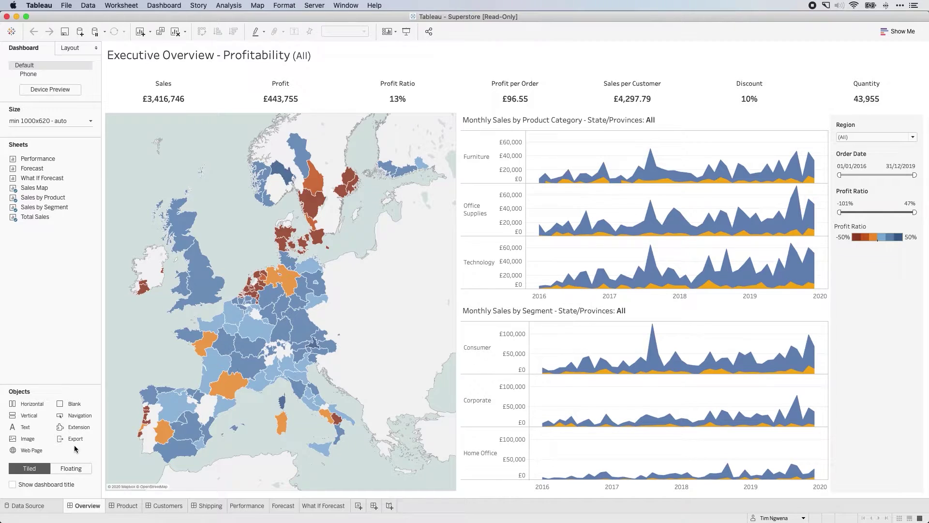
Place an Export to PDF button below the Profit Ratio legend and make it taller.
mouse_move(71, 443)
left_mouse_down()
mouse_move(825, 288)
mouse_move(859, 269)
left_mouse_up()
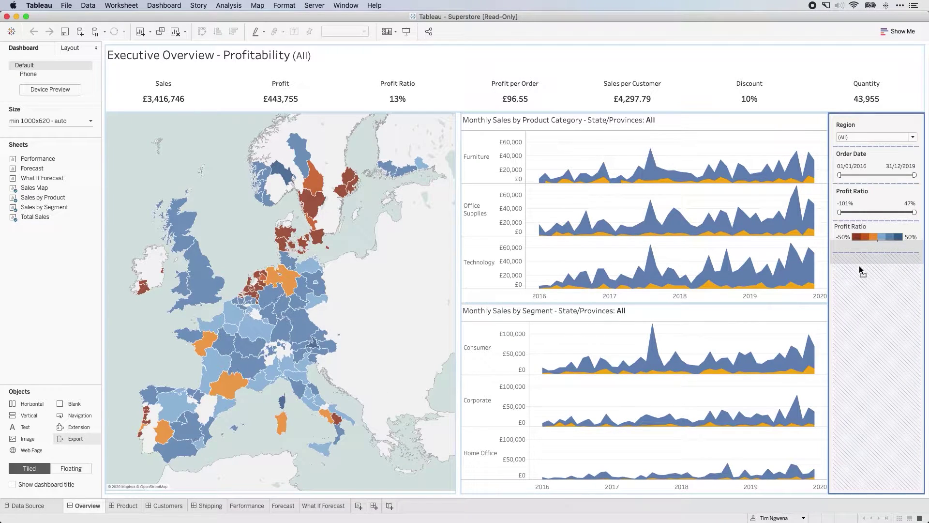
left_click_drag(859, 266, 858, 265)
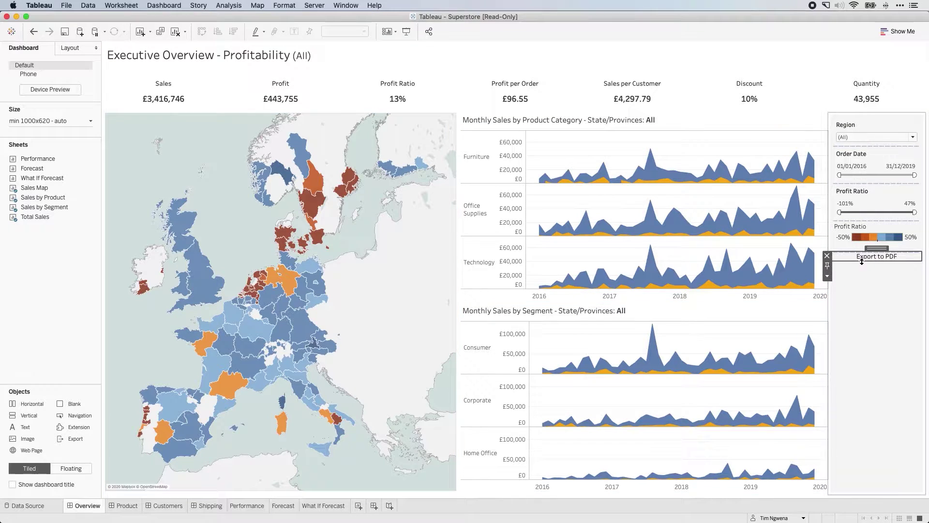
left_click(862, 257)
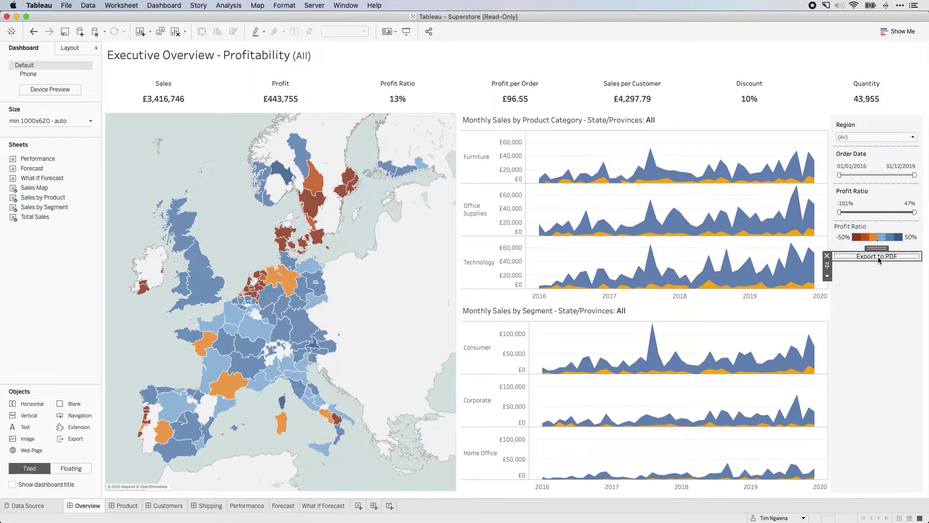
left_click_drag(878, 257, 867, 277)
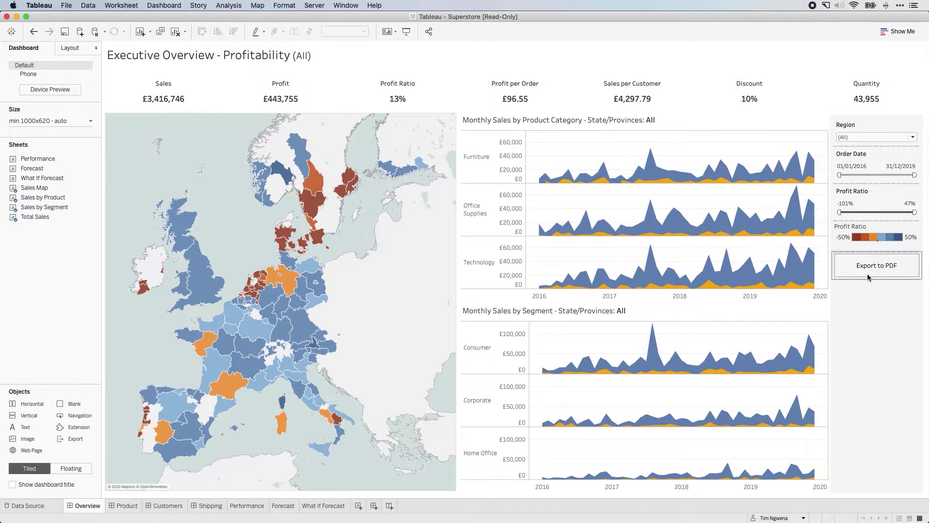
left_click(902, 263)
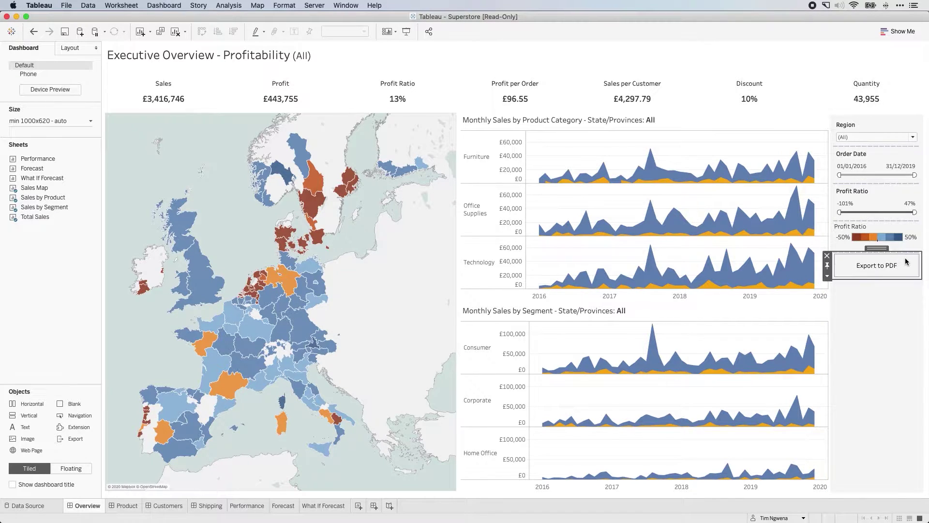
left_click(828, 277)
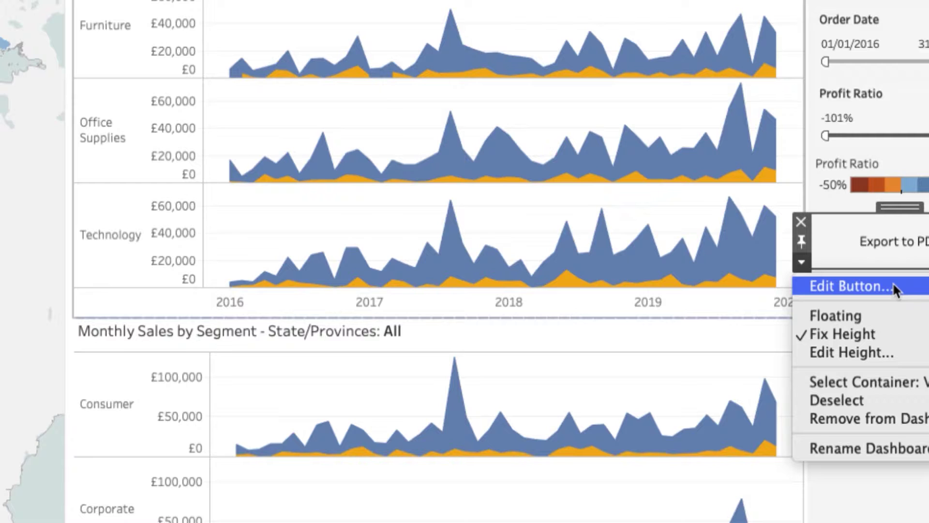
Make the button export to PowerPoint, keeping the Text Button style.
left_click(867, 286)
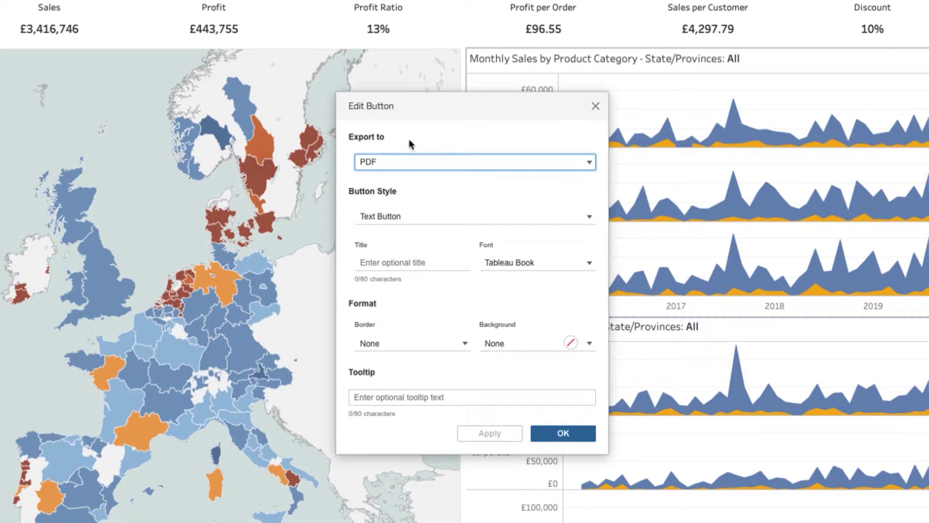
left_click(409, 163)
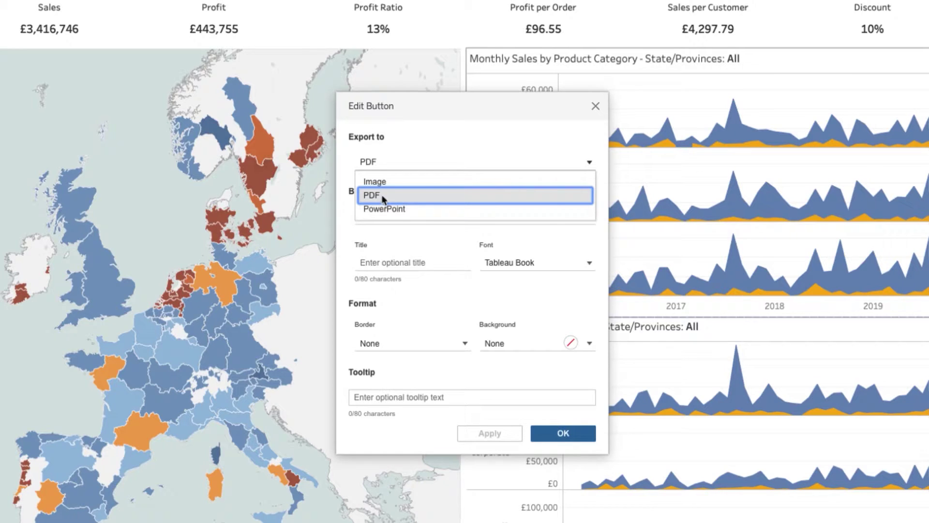
left_click(403, 208)
left_click(420, 217)
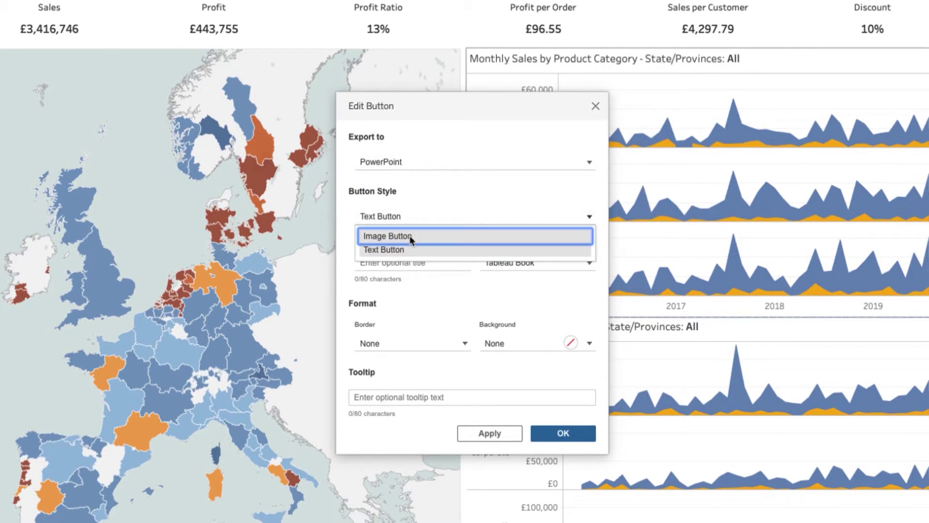
left_click(409, 236)
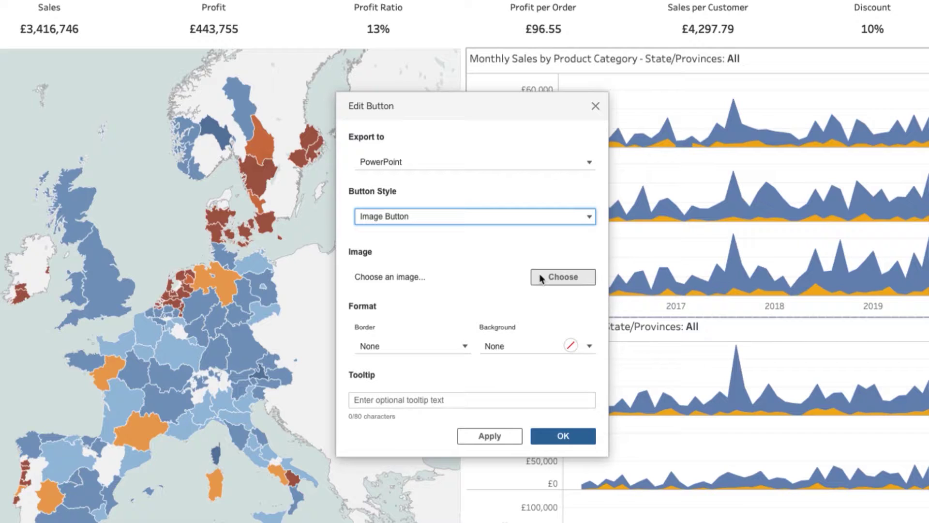
left_click(484, 220)
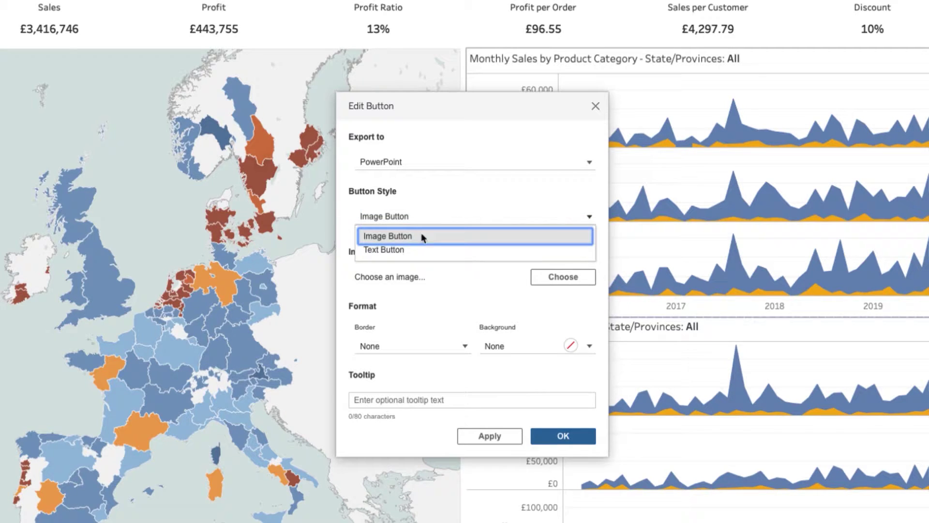
left_click(412, 249)
Give the button a solid border and a red background.
left_click(408, 344)
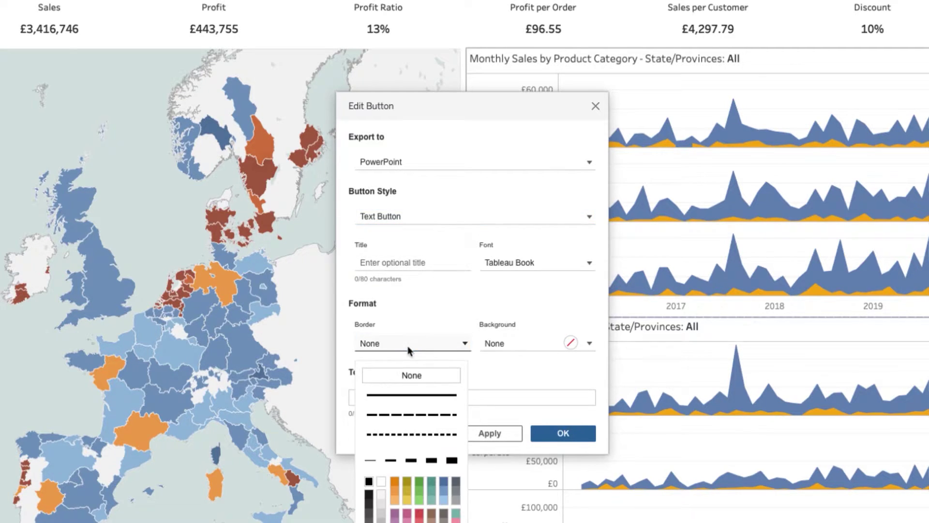
left_click(411, 396)
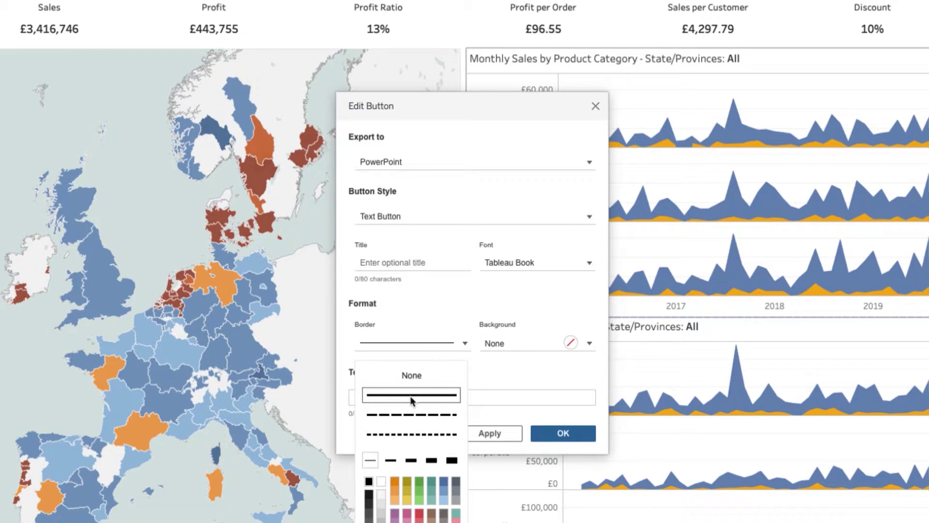
left_click(515, 344)
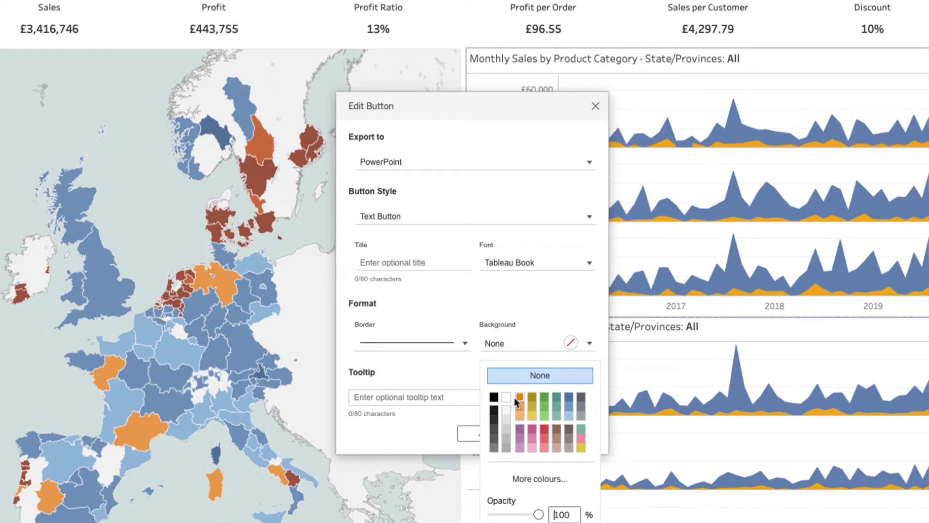
left_click(544, 438)
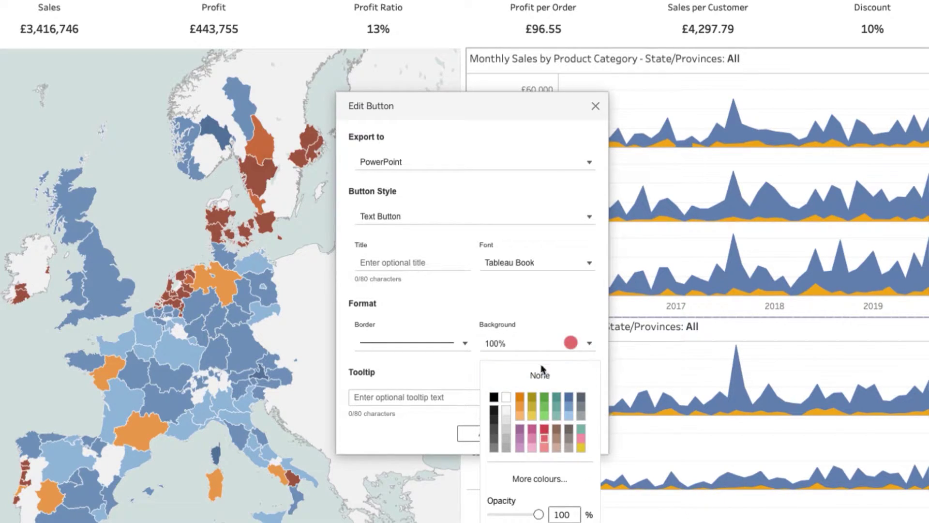
left_click(536, 276)
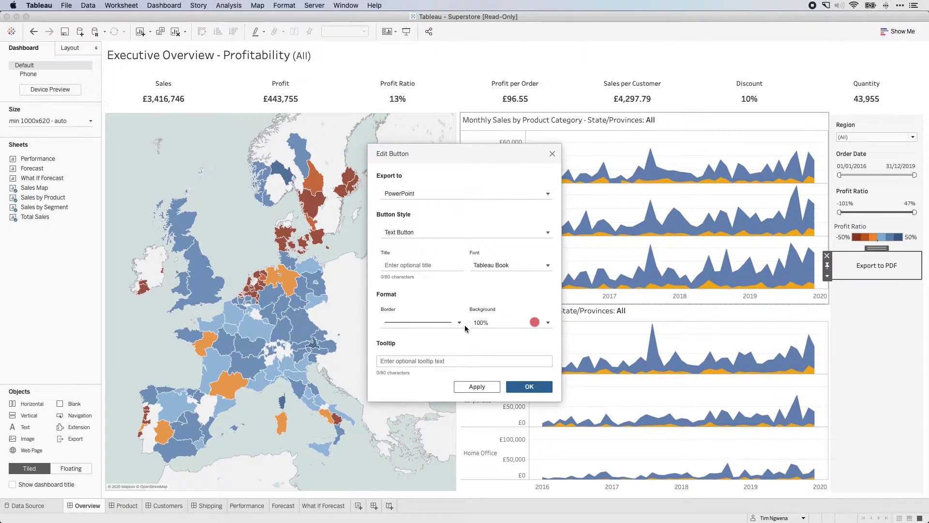
Apply the settings, make the label bold with the title 'Export', and confirm.
left_click(473, 386)
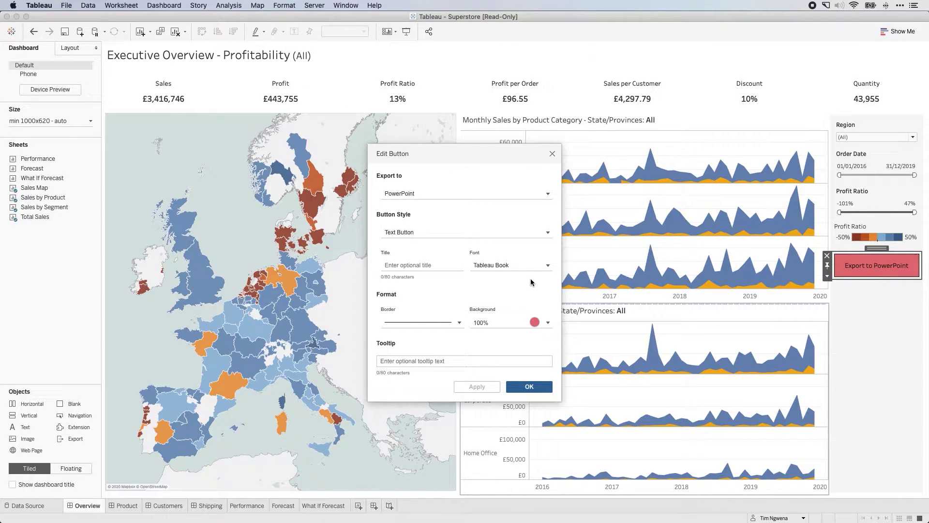
left_click(516, 266)
left_click(520, 301)
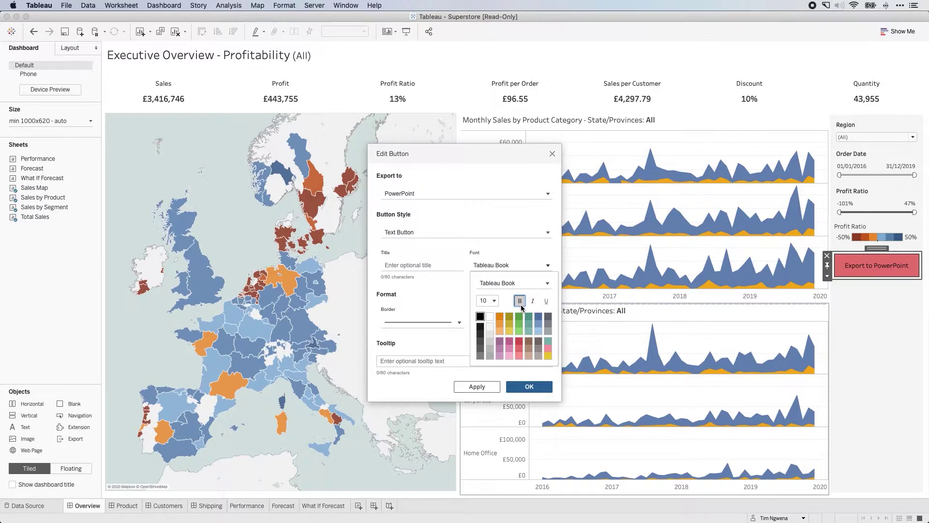
left_click(447, 269)
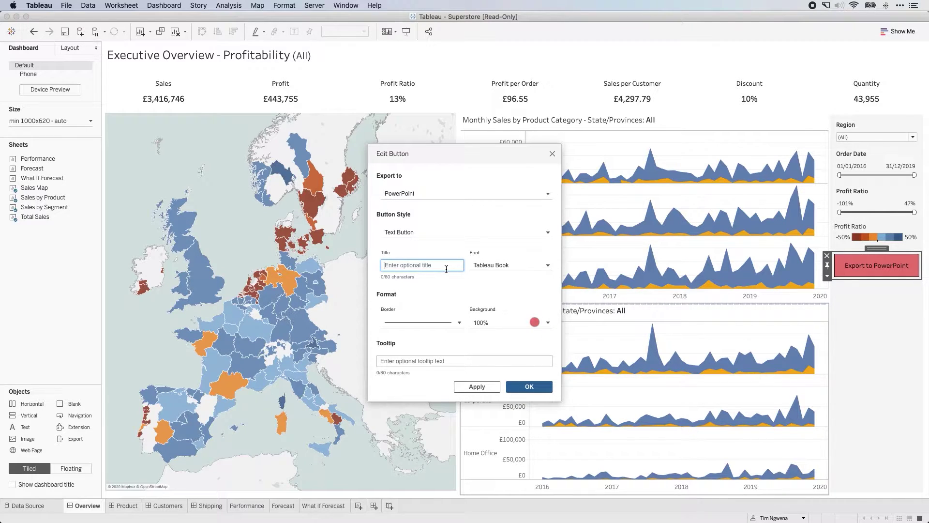
type("Export")
left_click(472, 386)
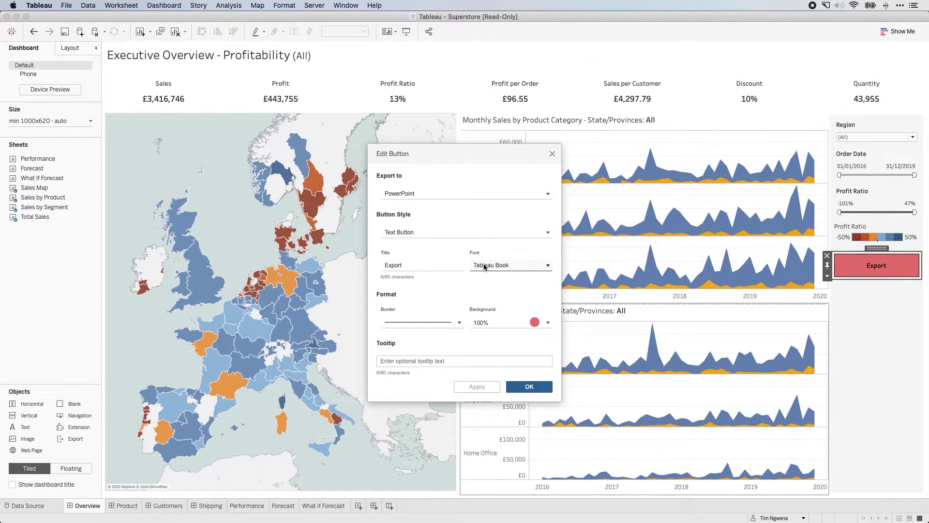
left_click(536, 388)
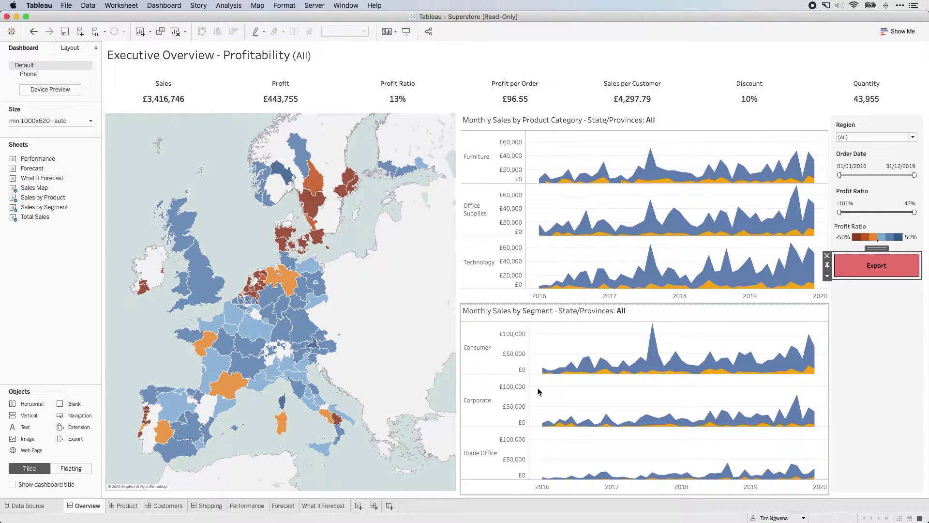
In presentation mode, export the dashboard as the PowerPoint file Superstore to the Desktop.
left_click(873, 342)
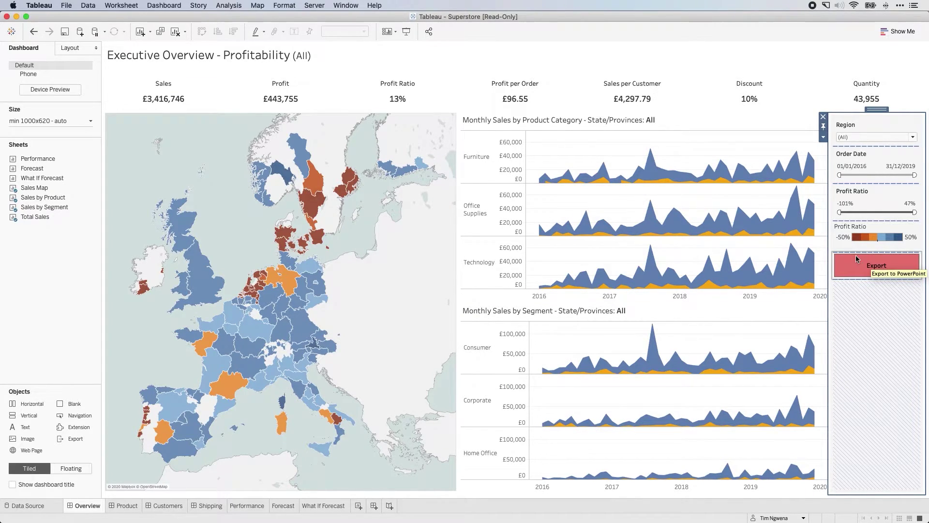
left_click(406, 33)
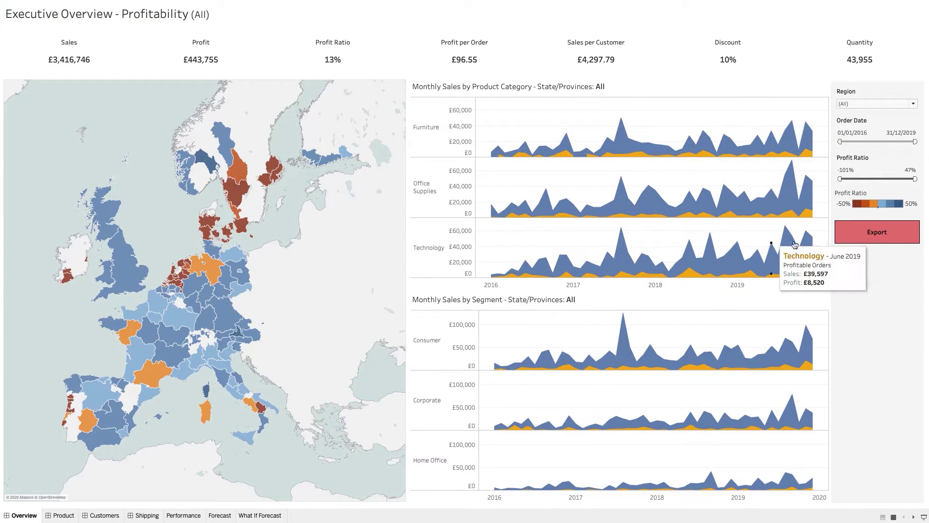
left_click(872, 233)
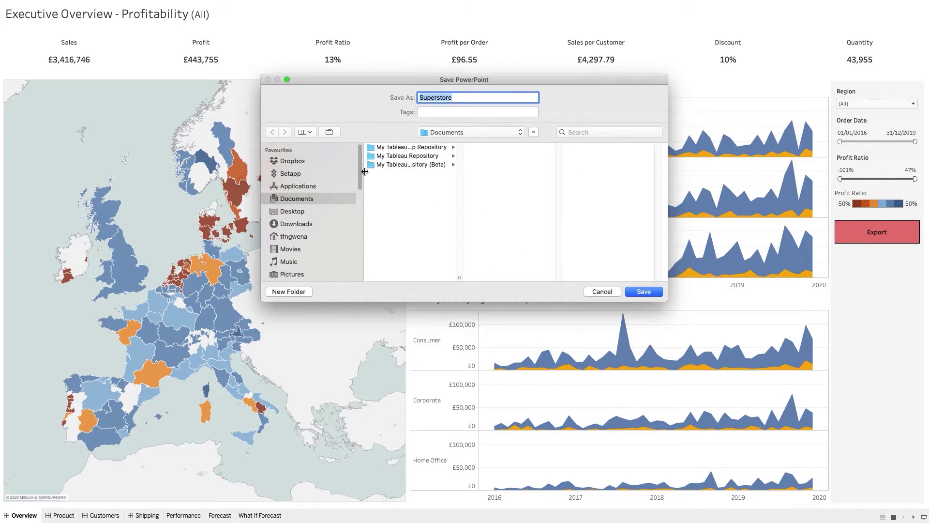
left_click(302, 217)
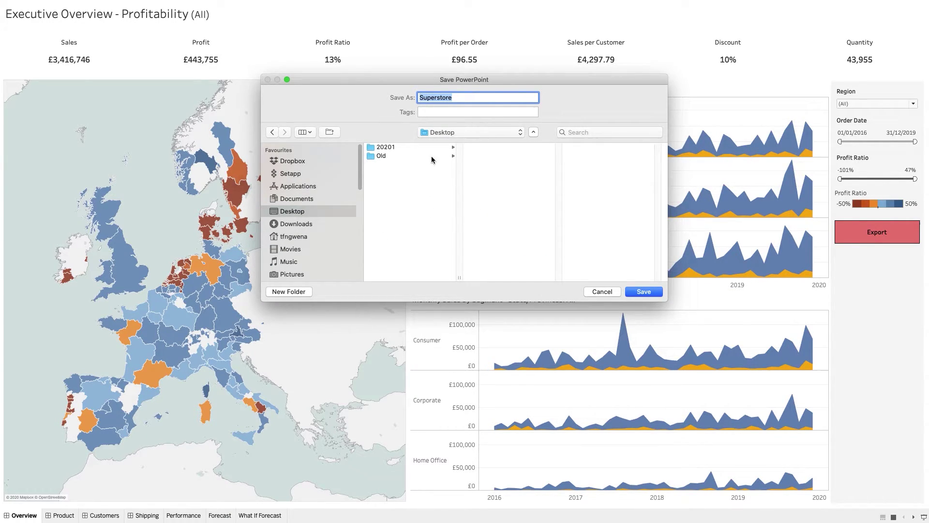
left_click(409, 187)
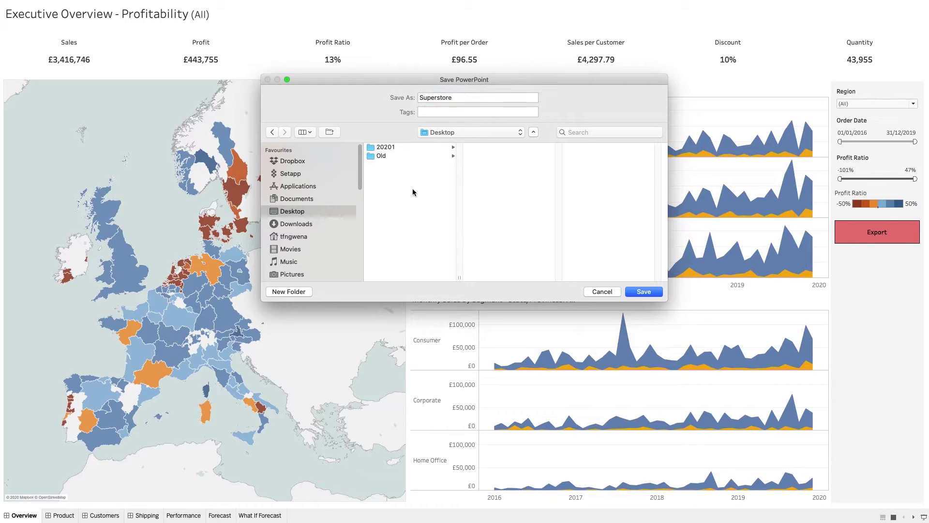
left_click(644, 291)
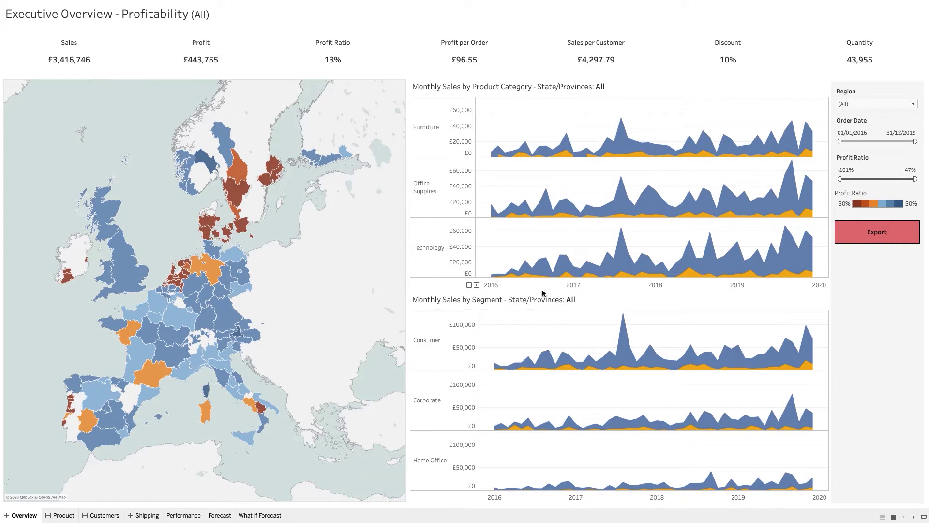
key("Escape")
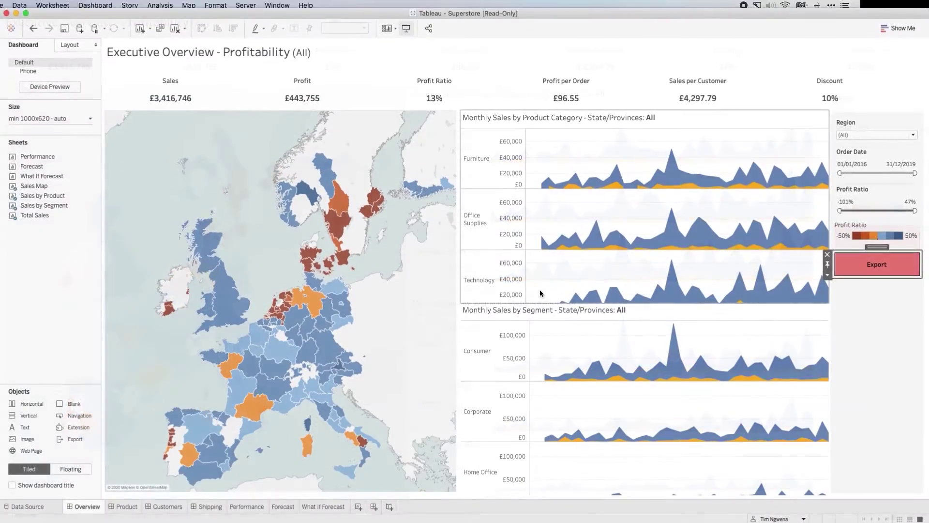
Open Superstore.pptx from Finder's Desktop folder and dismiss the update alert.
mouse_move(927, 116)
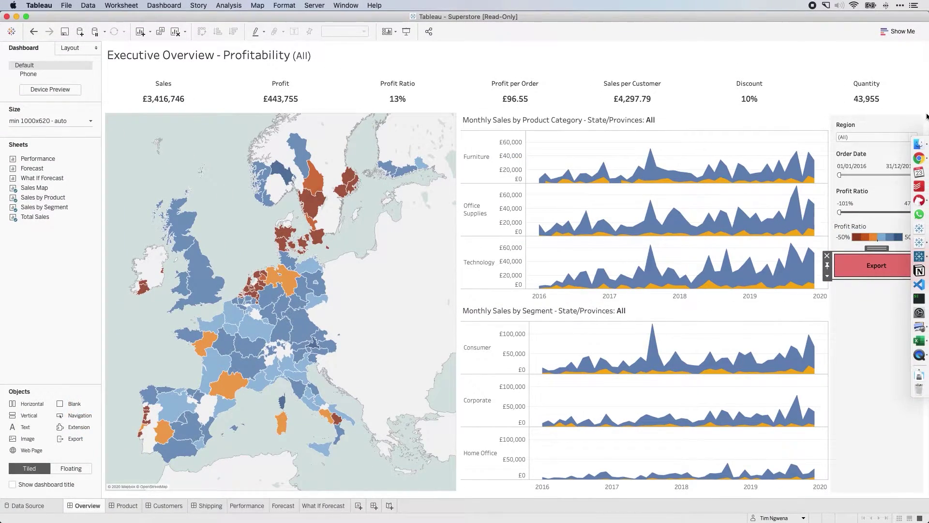
left_click(918, 144)
left_click(147, 212)
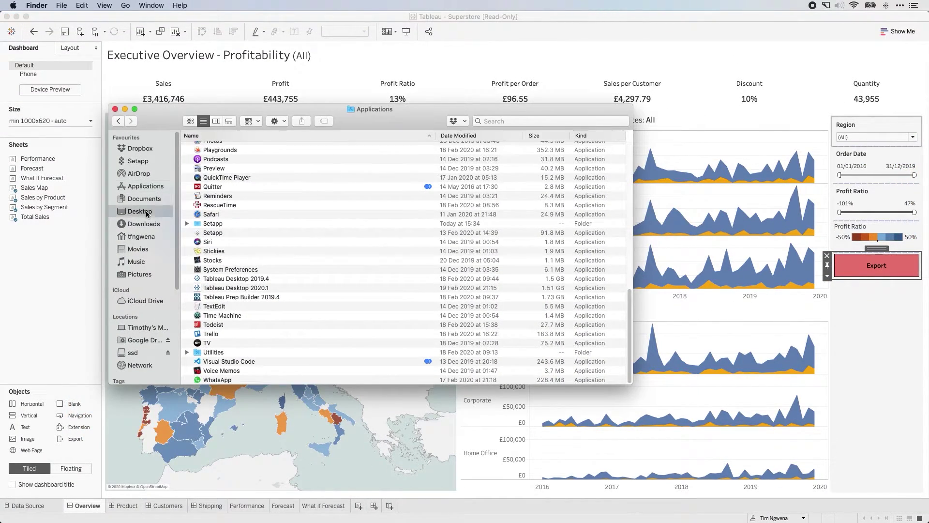
left_click(219, 165)
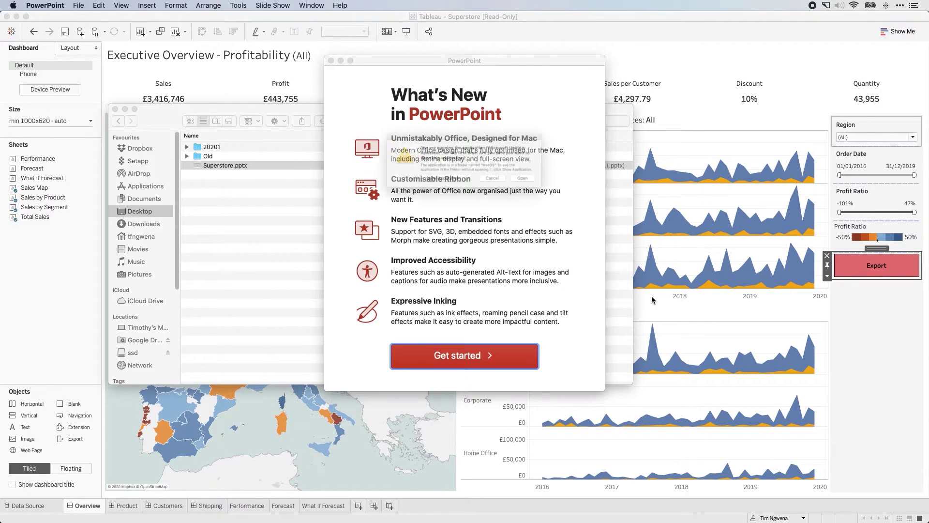
left_click(556, 188)
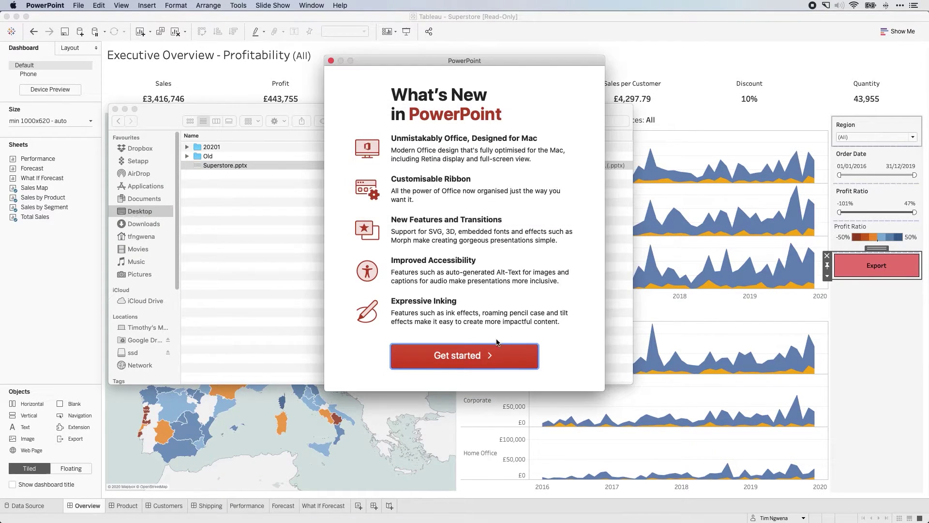
left_click(486, 364)
Review the title and dashboard slides, then close PowerPoint and the Finder window.
left_click(469, 249)
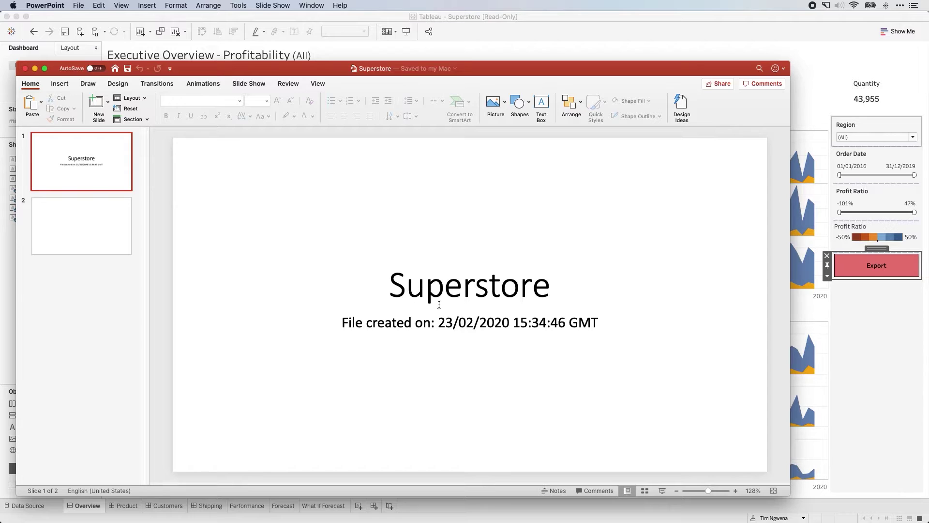
left_click(111, 230)
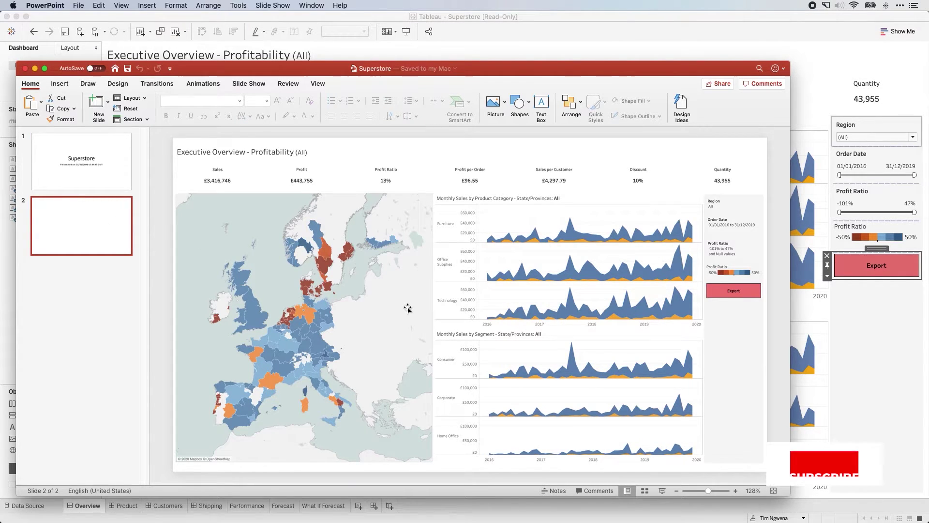
left_click(98, 180)
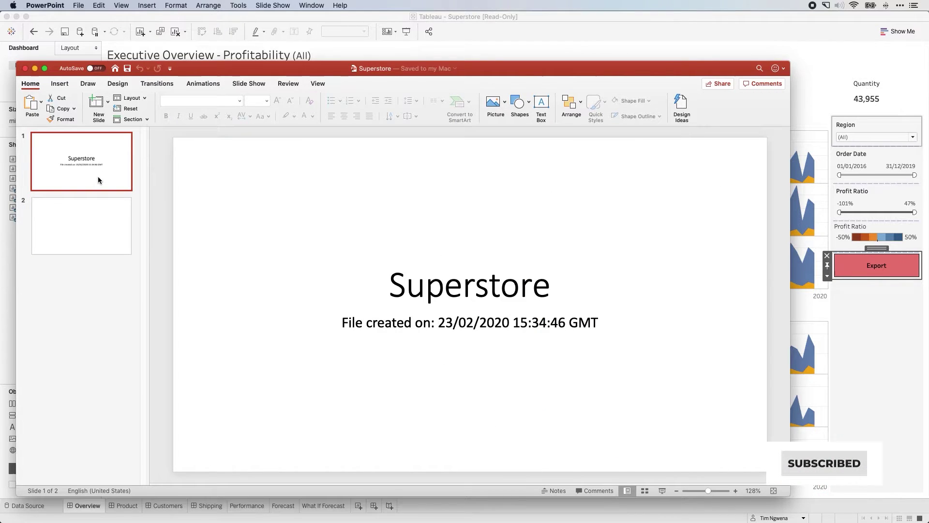
left_click(116, 251)
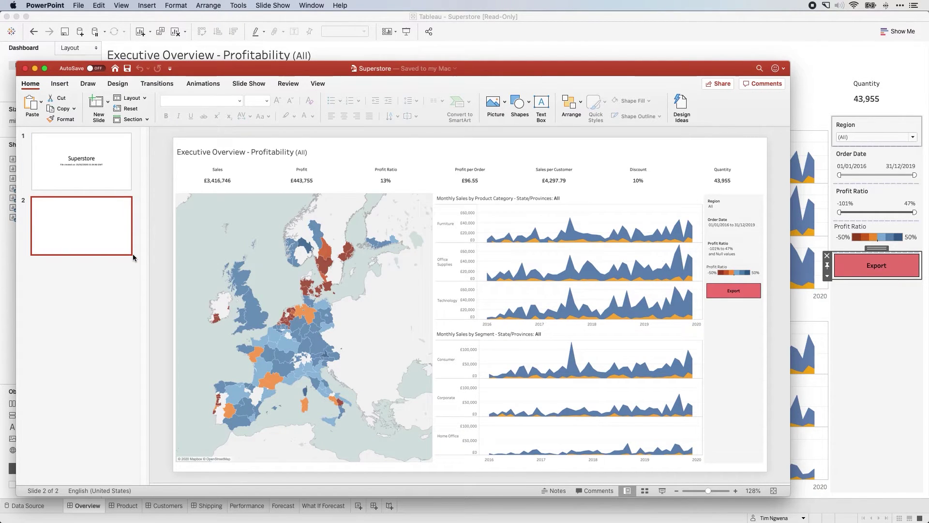
left_click(25, 69)
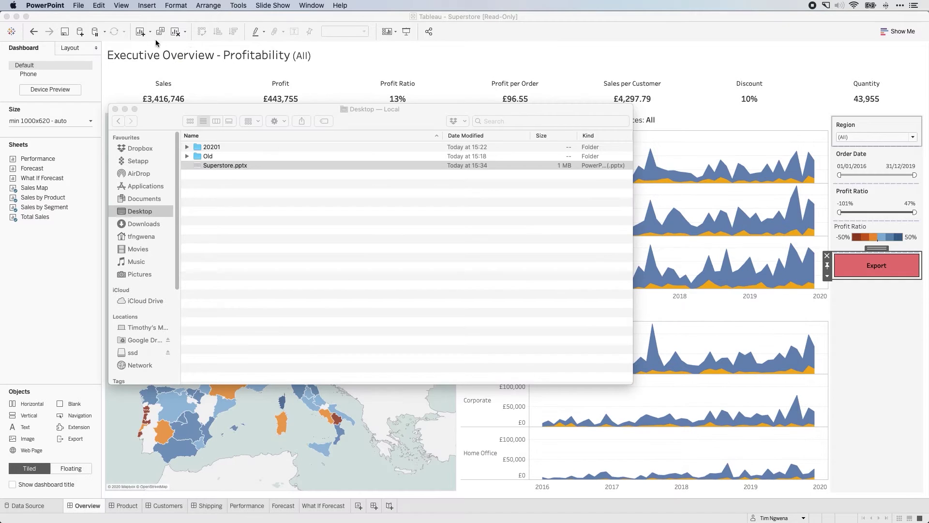
left_click(115, 109)
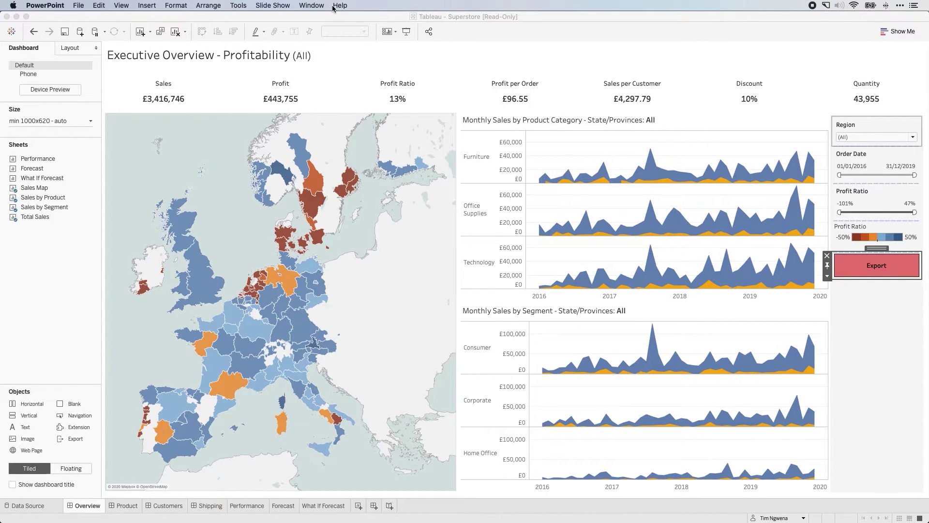
Start publishing to Tableau Online in the Samples project, naming the workbook 'Export test'.
left_click(323, 51)
left_click(334, 5)
mouse_move(318, 5)
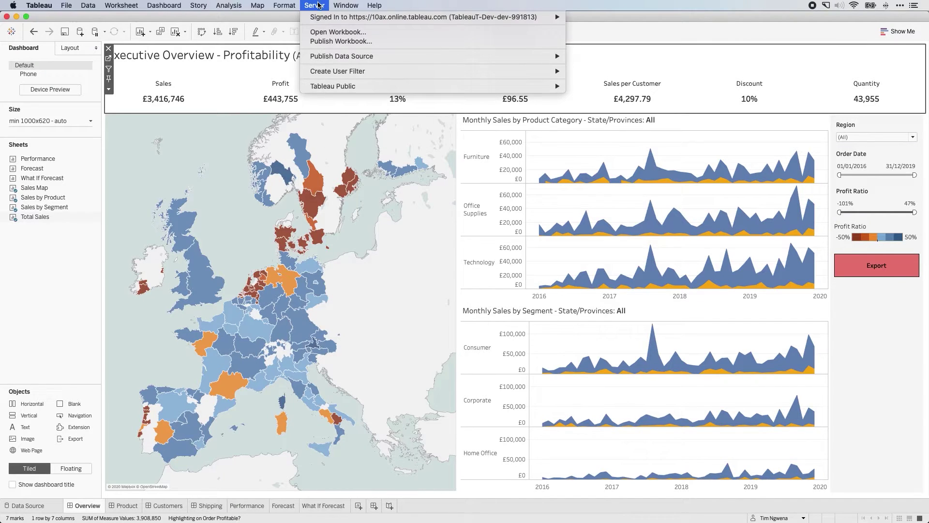
mouse_move(359, 18)
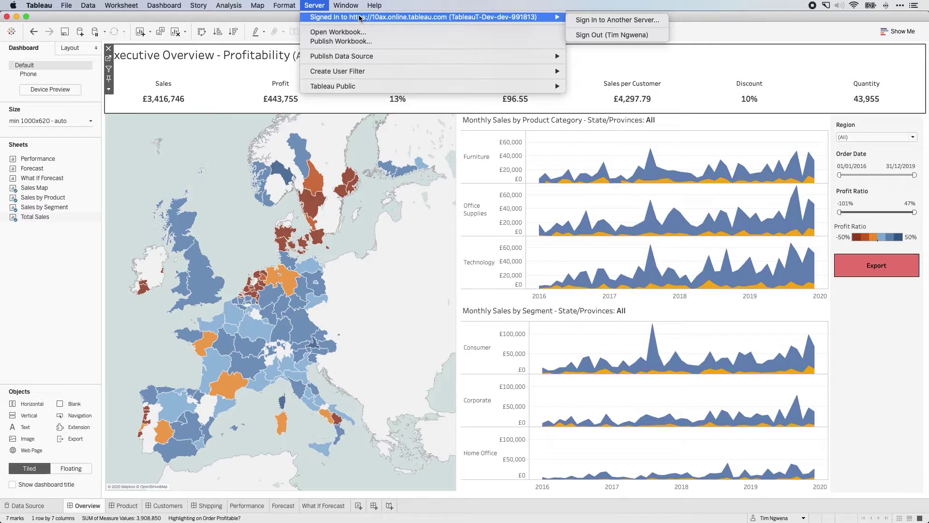
left_click(352, 42)
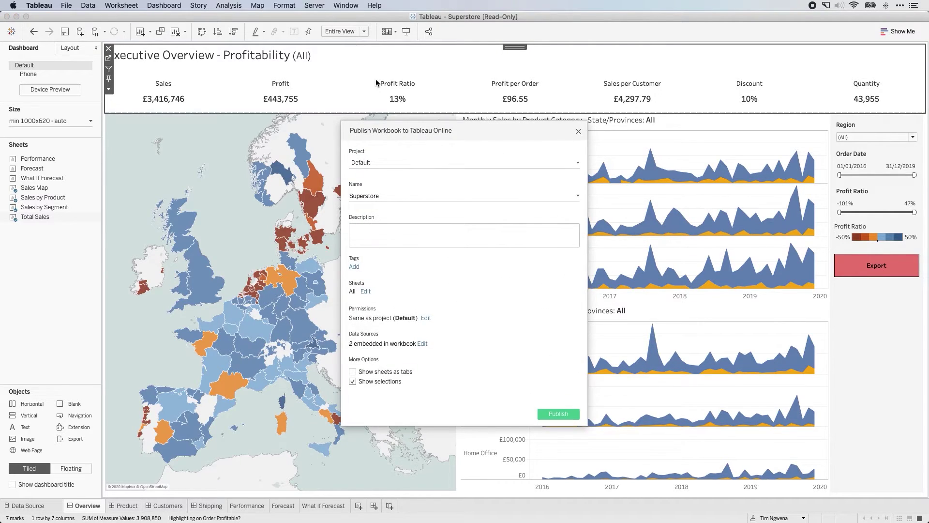
left_click(439, 165)
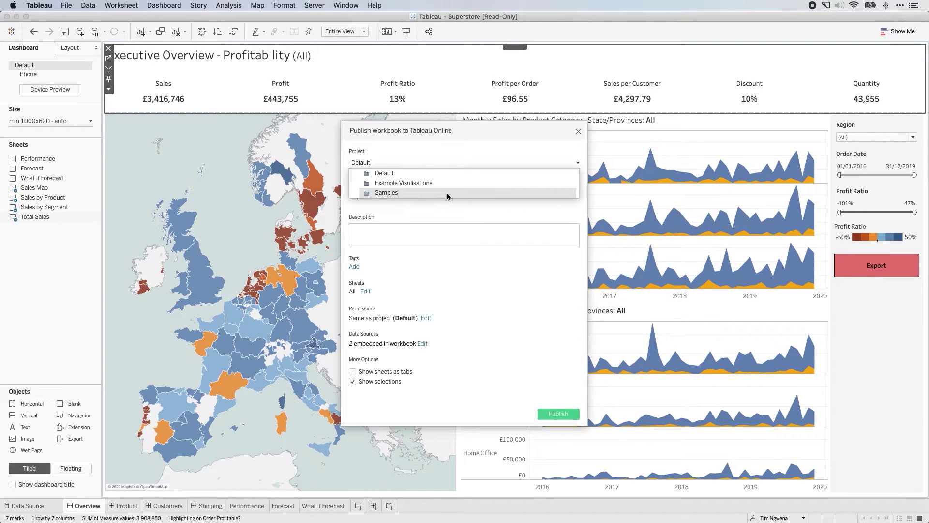
left_click(396, 195)
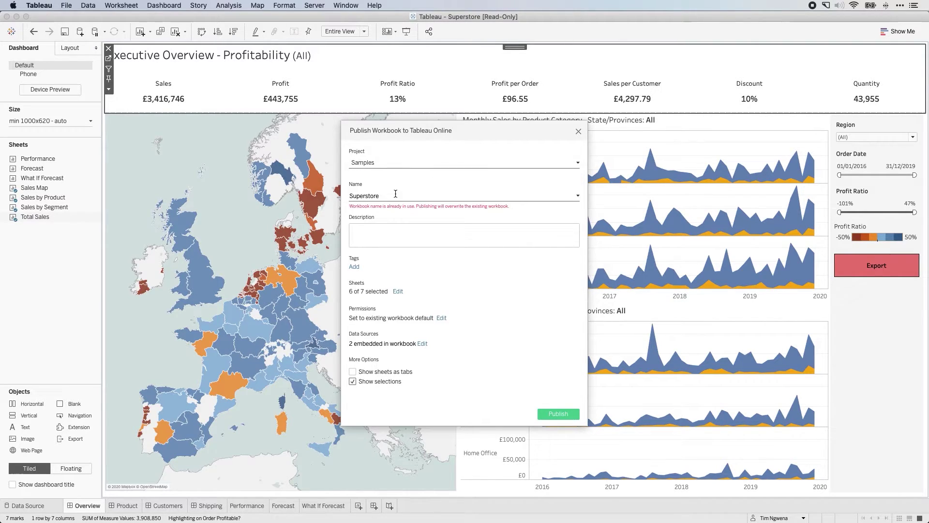
left_click_drag(394, 197, 325, 194)
type("Export test")
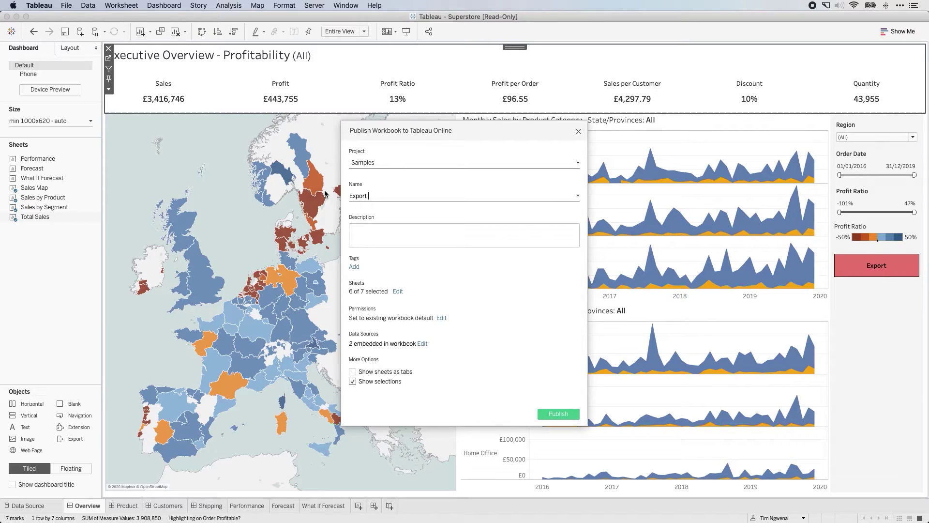
Exclude the Shipping, Customers and Product sheets, keeping only Overview, and publish.
left_click(399, 292)
left_click(413, 440)
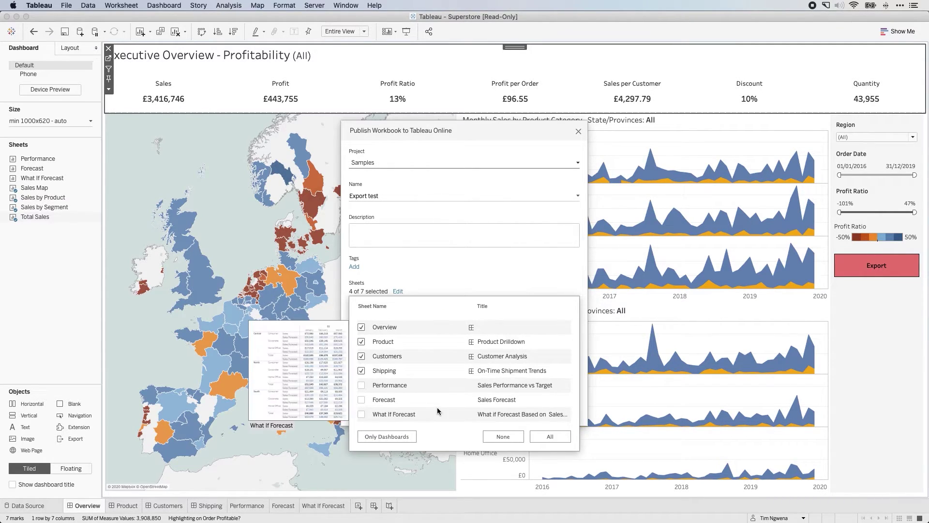
left_click(361, 371)
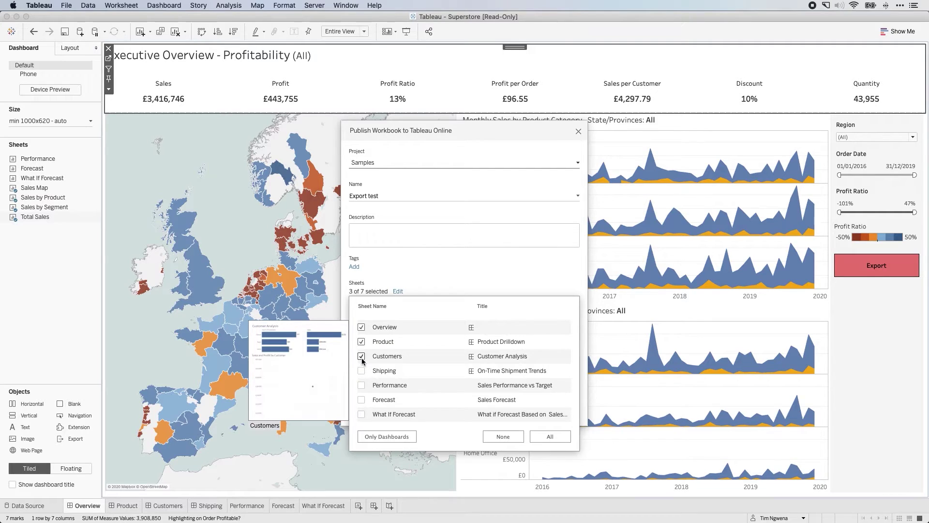
left_click(362, 357)
left_click(362, 342)
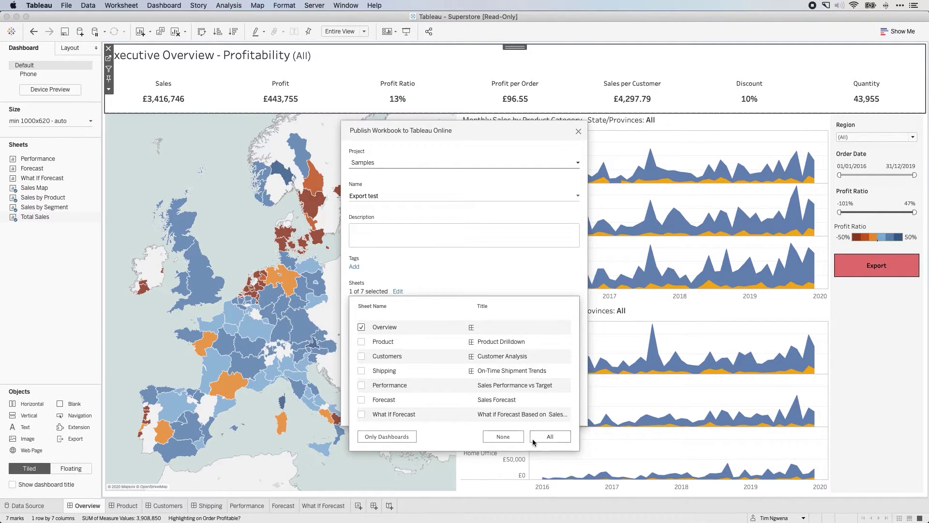
left_click(499, 283)
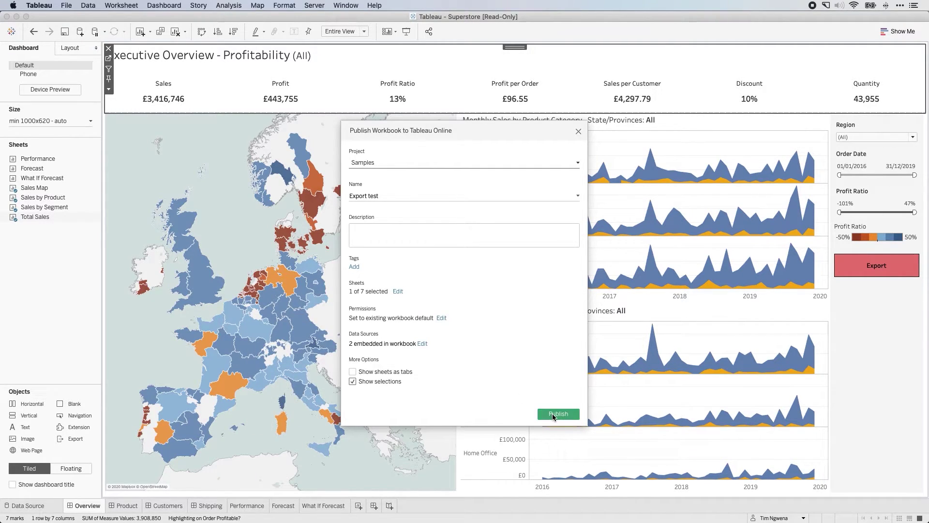
left_click(553, 414)
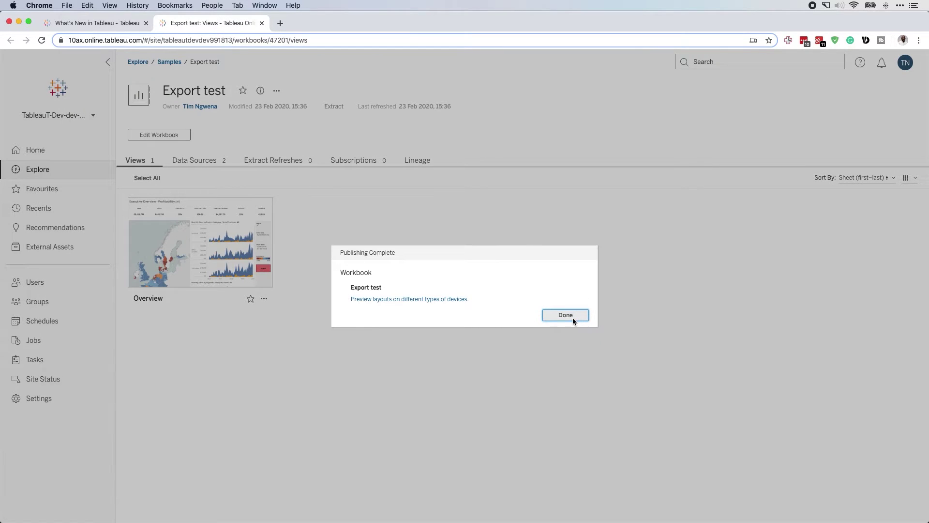
Dismiss Publishing Complete and open the Export test Overview dashboard.
left_click(566, 315)
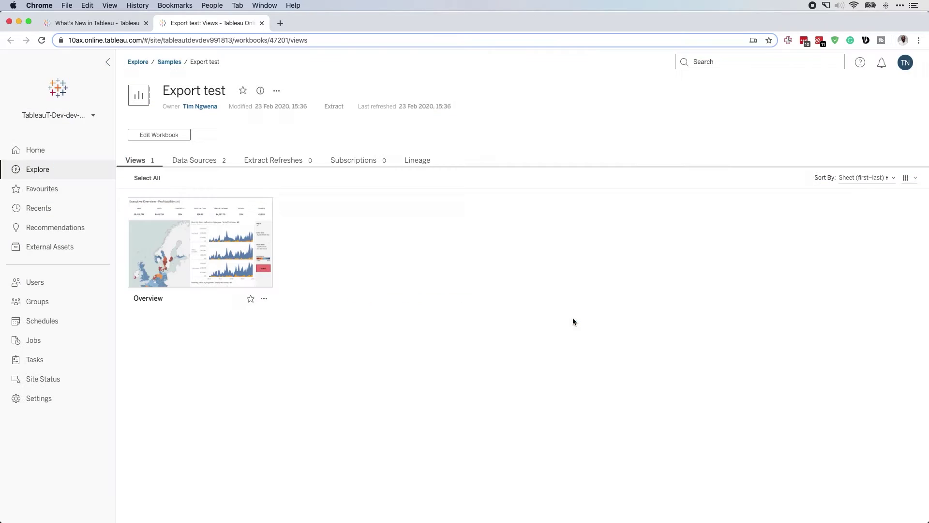
left_click(190, 261)
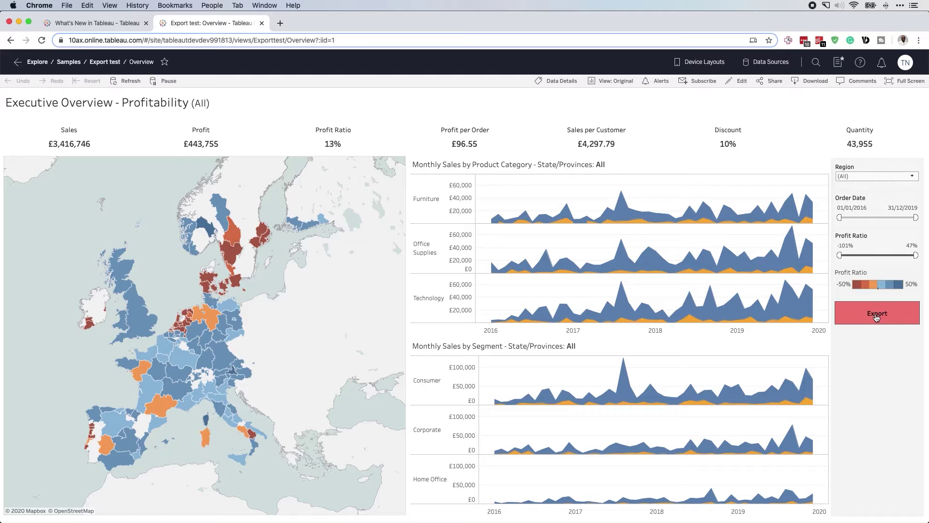
Set the PowerPoint export to include specific sheets from this dashboard.
left_click(877, 315)
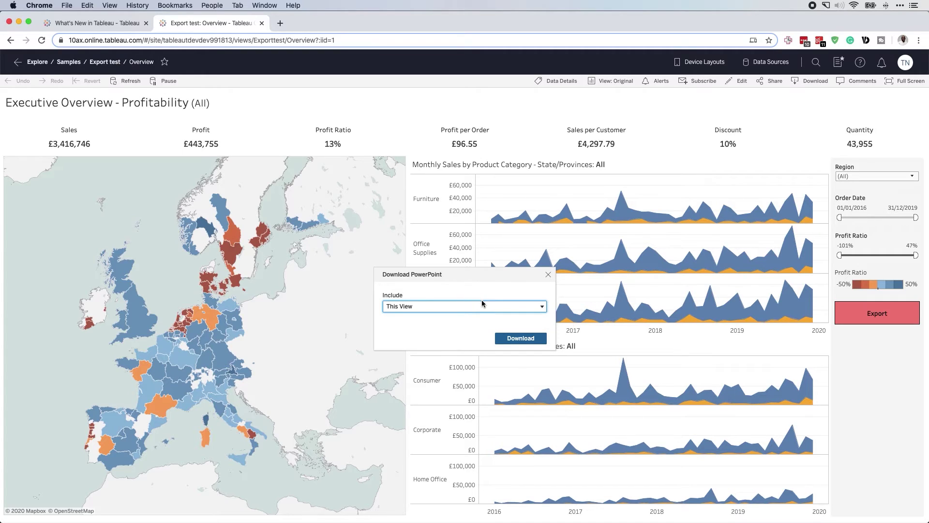
left_click(488, 307)
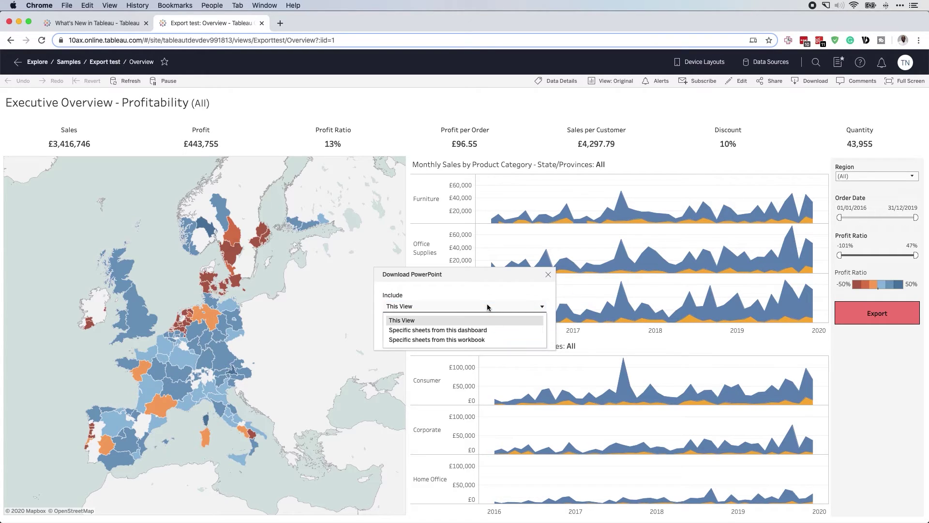
left_click(489, 339)
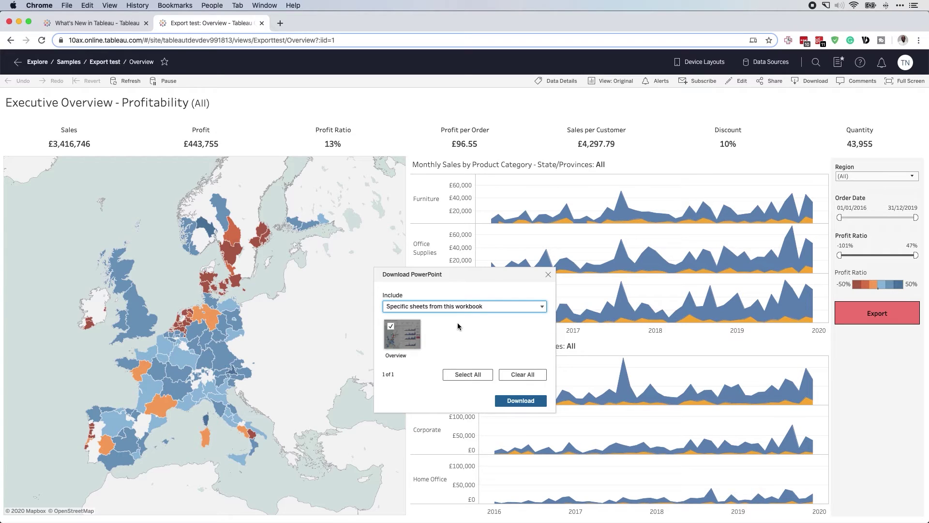
left_click(482, 310)
left_click(474, 330)
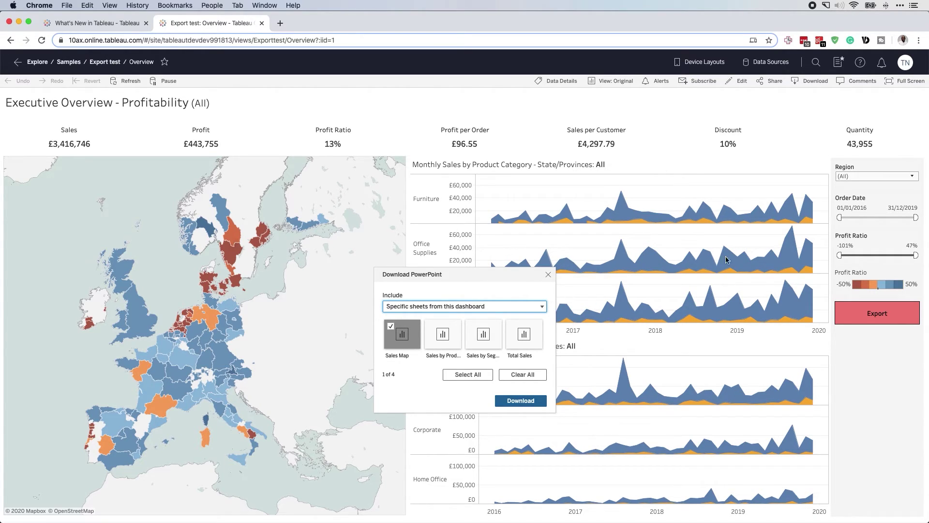
Tick the product, segment and Total Sales sheets and download Export test.pptx.
left_click(446, 341)
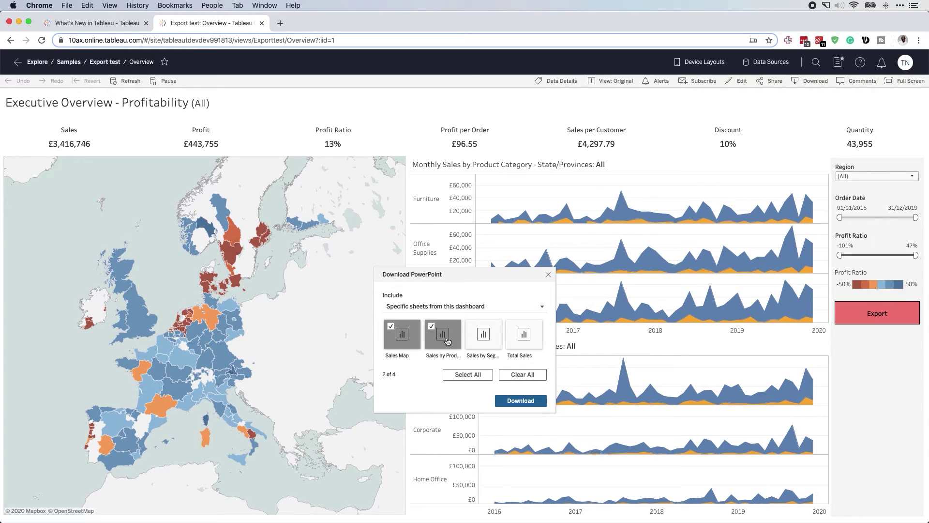
left_click(476, 338)
left_click(523, 337)
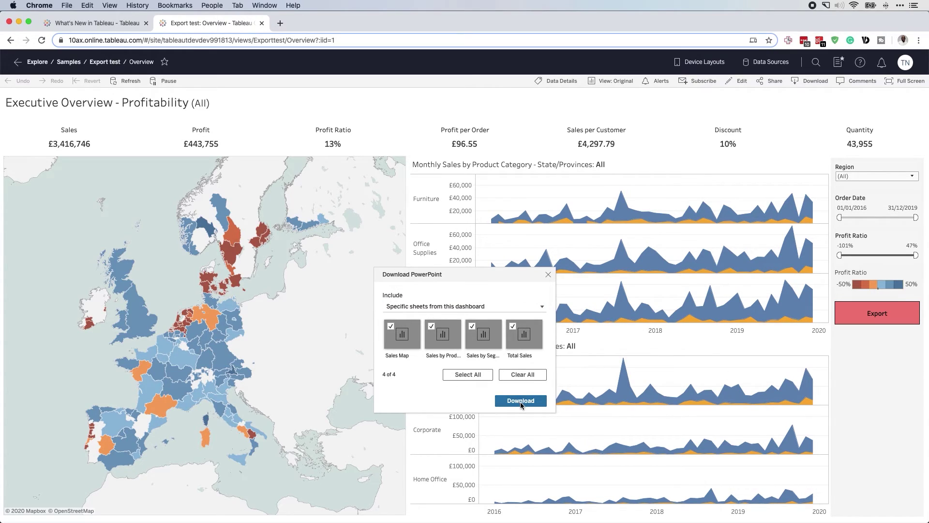
left_click(520, 401)
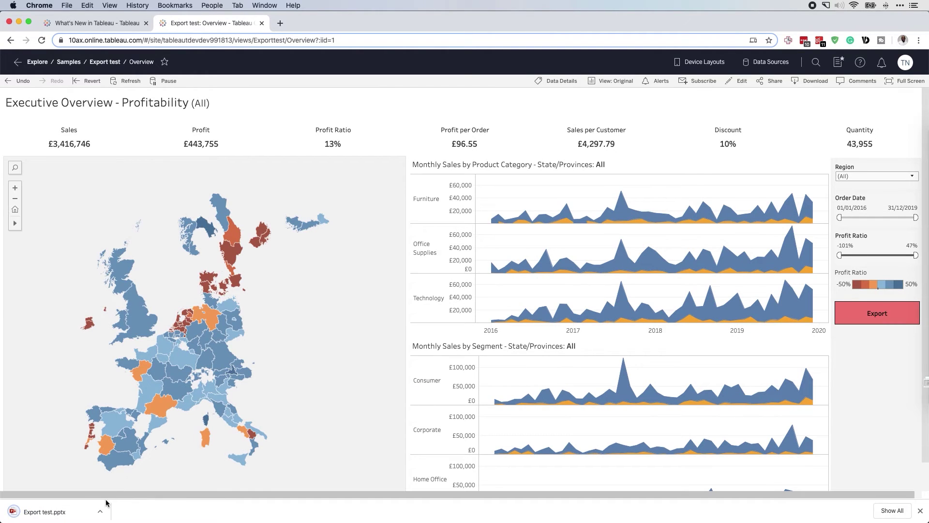
left_click(60, 511)
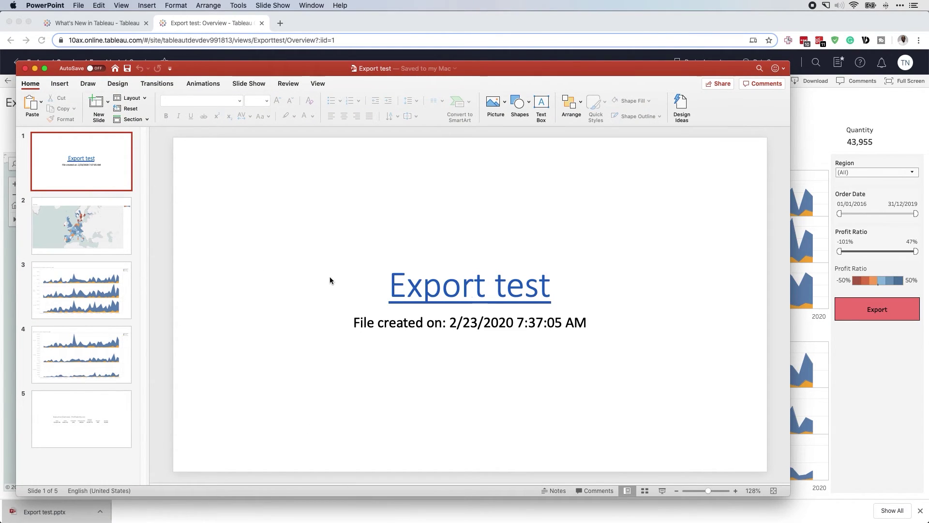
left_click(96, 238)
left_click(94, 310)
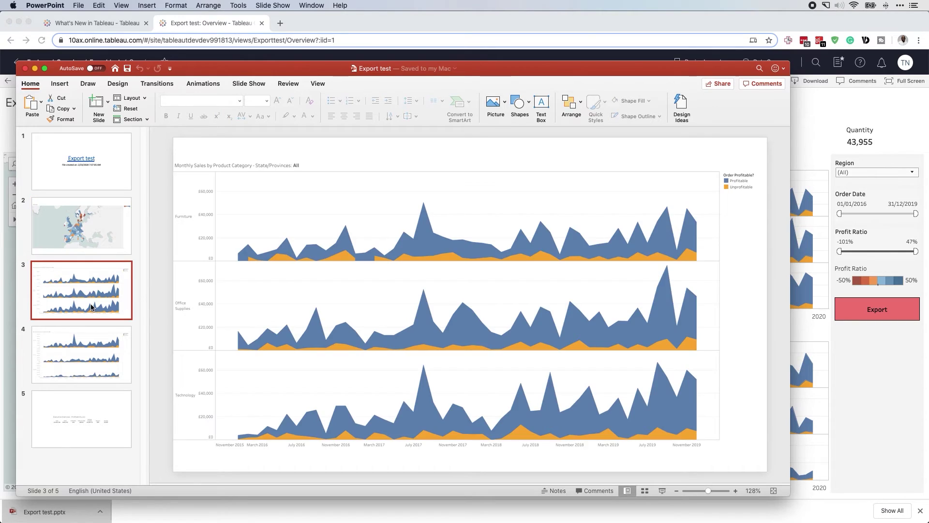
left_click(98, 343)
left_click(116, 415)
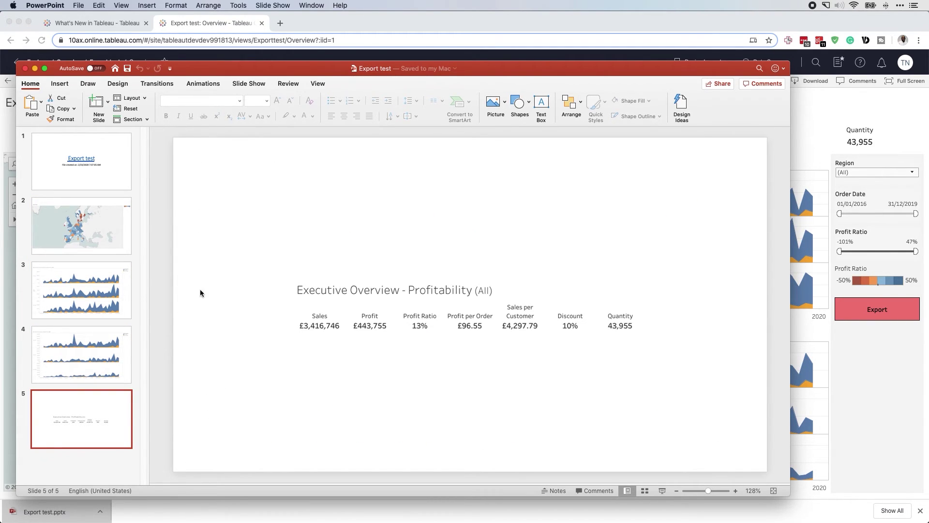
left_click(95, 247)
left_click(25, 68)
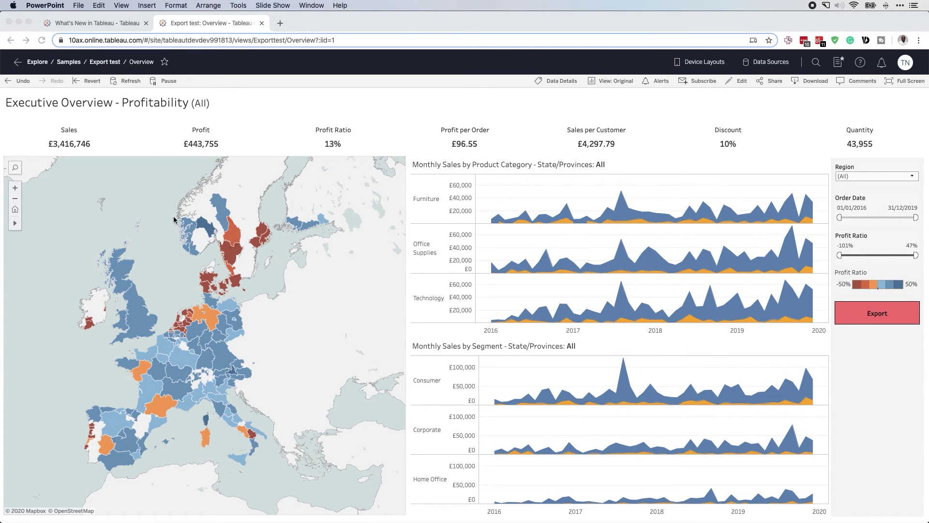
left_click(252, 261)
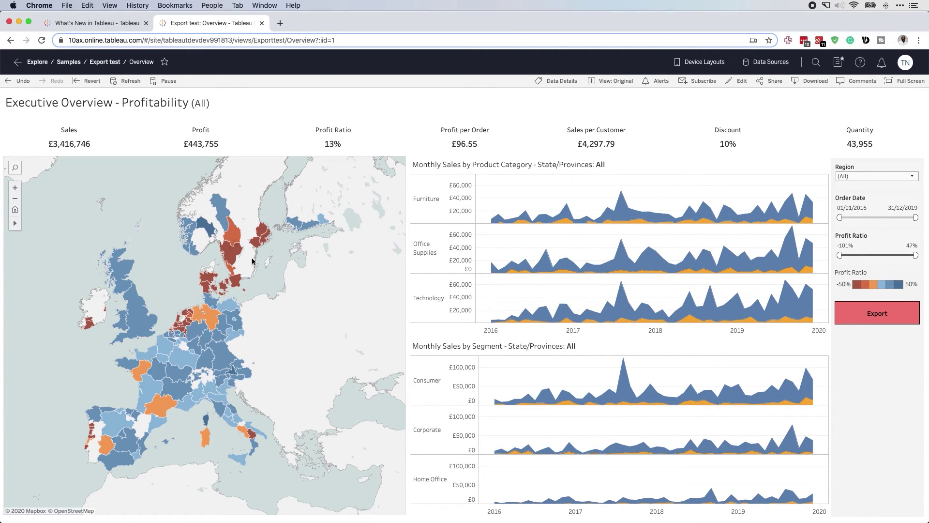
left_click(219, 213)
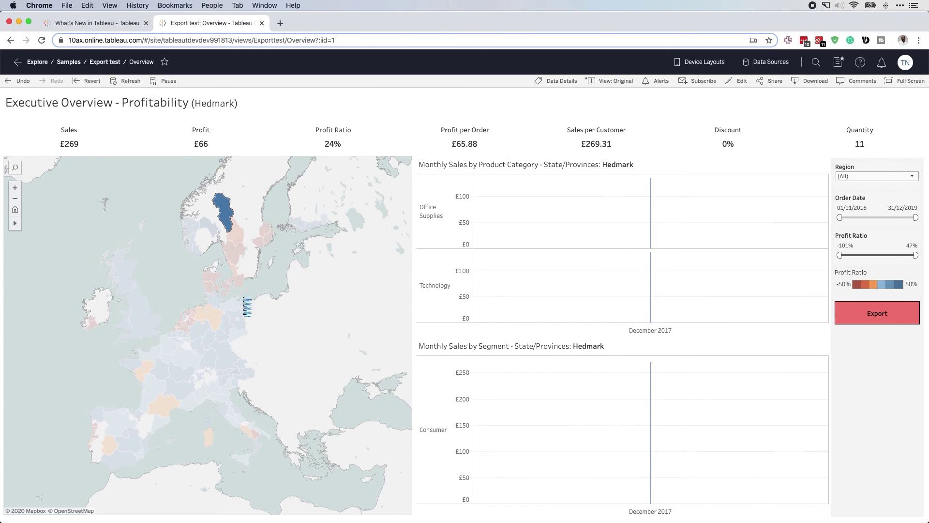
left_click(162, 211)
left_click_drag(159, 204, 293, 331)
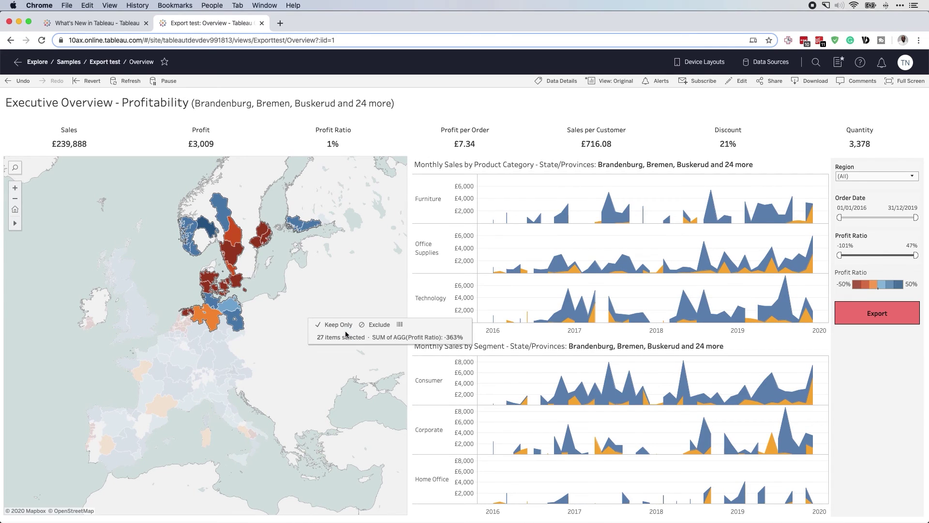
left_click(164, 242)
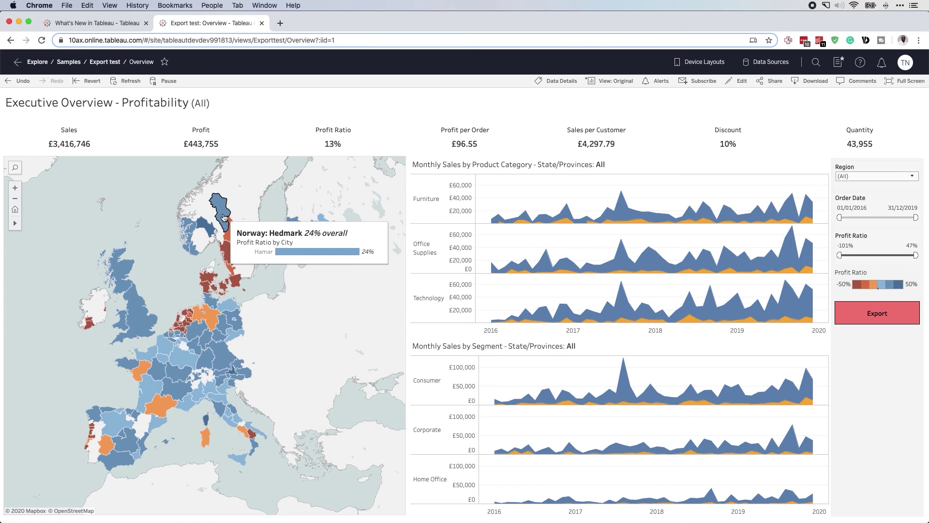
mouse_move(139, 307)
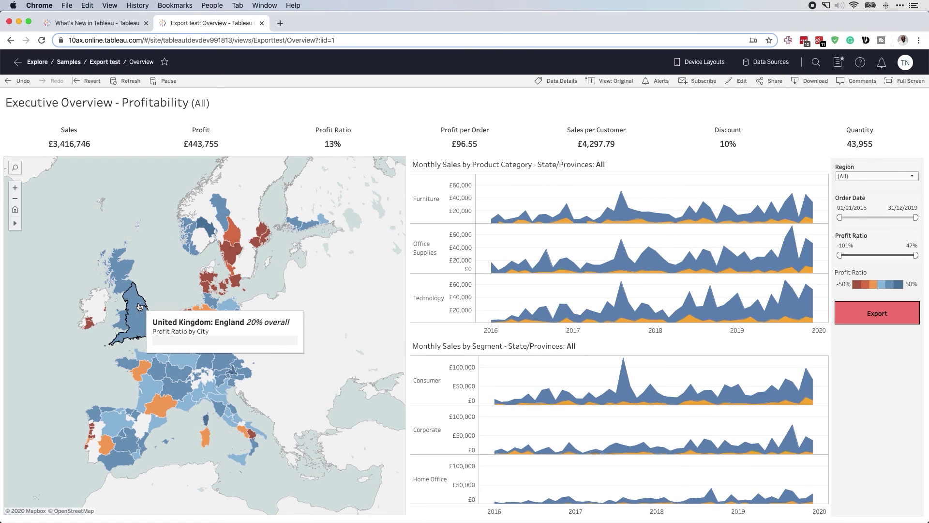